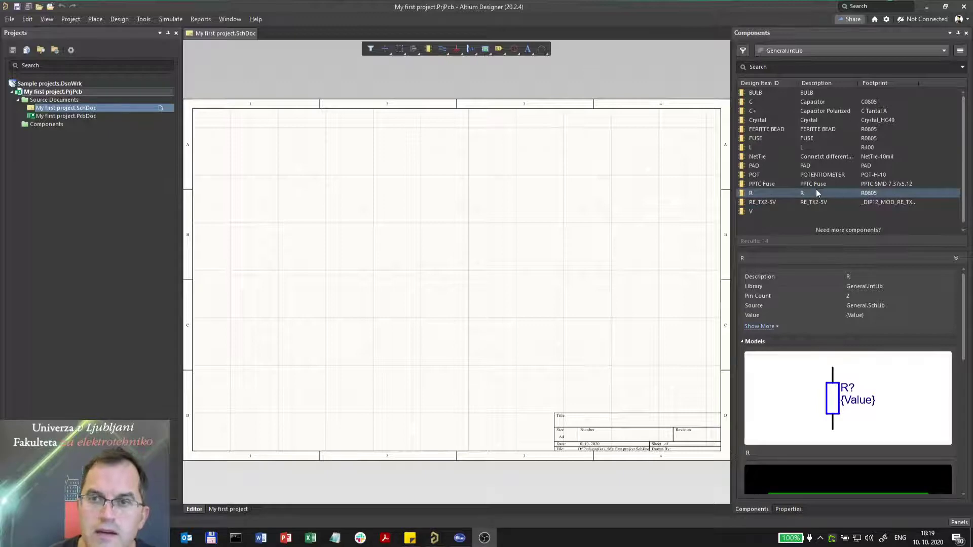
Step: Choose the R0603 footprint for the R resistor from General.IntLib
{"action": "left_click_drag", "start_coordinate": [758, 194], "coordinate": [422, 256]}
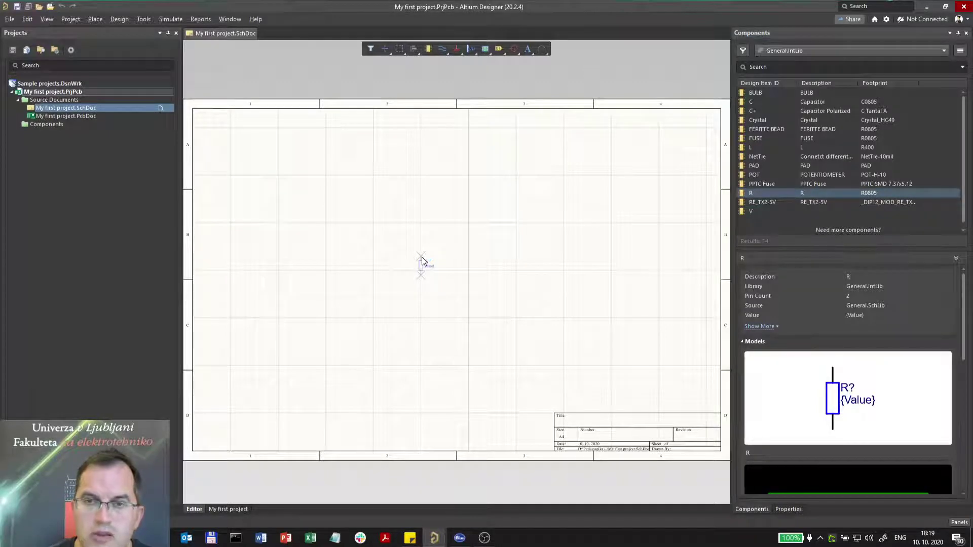
{"action": "left_click_drag", "start_coordinate": [421, 257], "coordinate": [861, 205]}
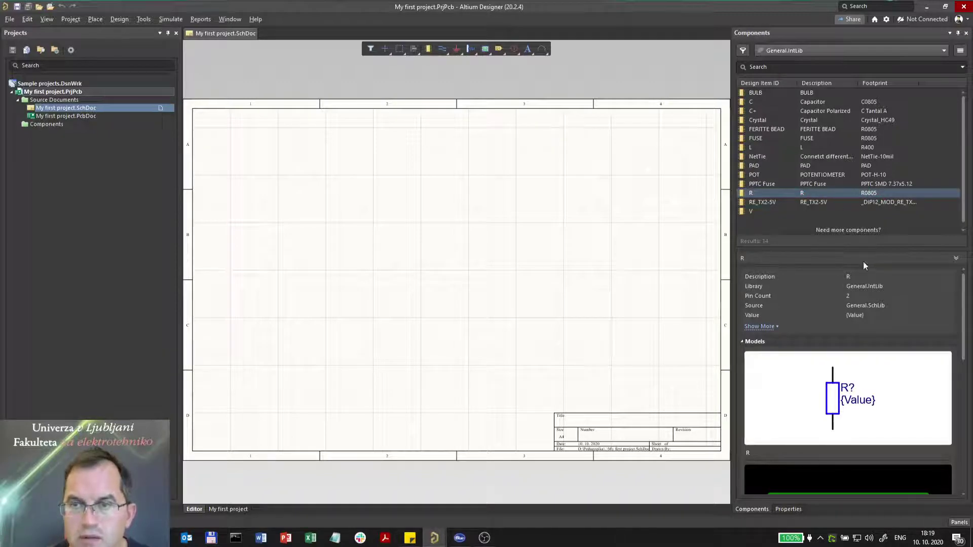
{"action": "left_click_drag", "start_coordinate": [962, 315], "coordinate": [965, 370]}
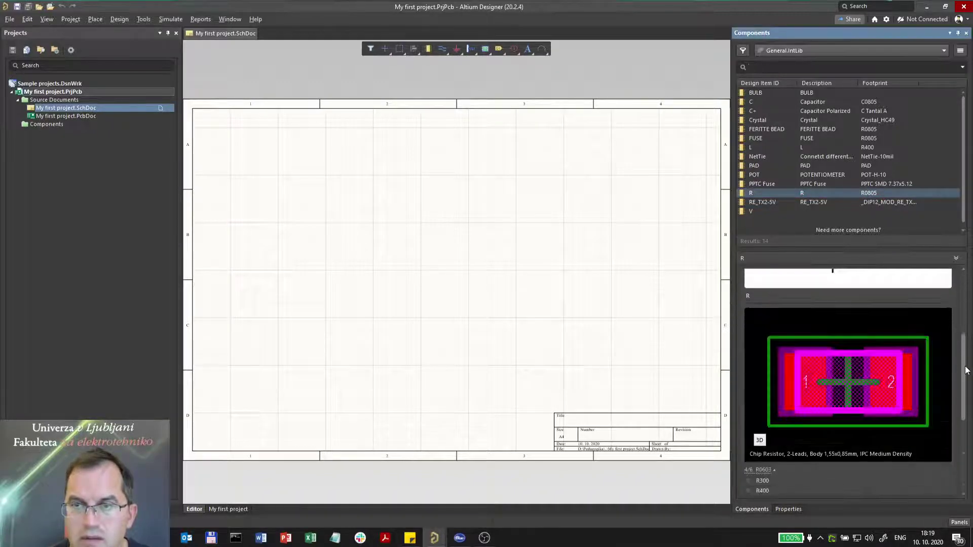
{"action": "scroll", "coordinate": [893, 361], "scroll_direction": "down", "scroll_amount": 3}
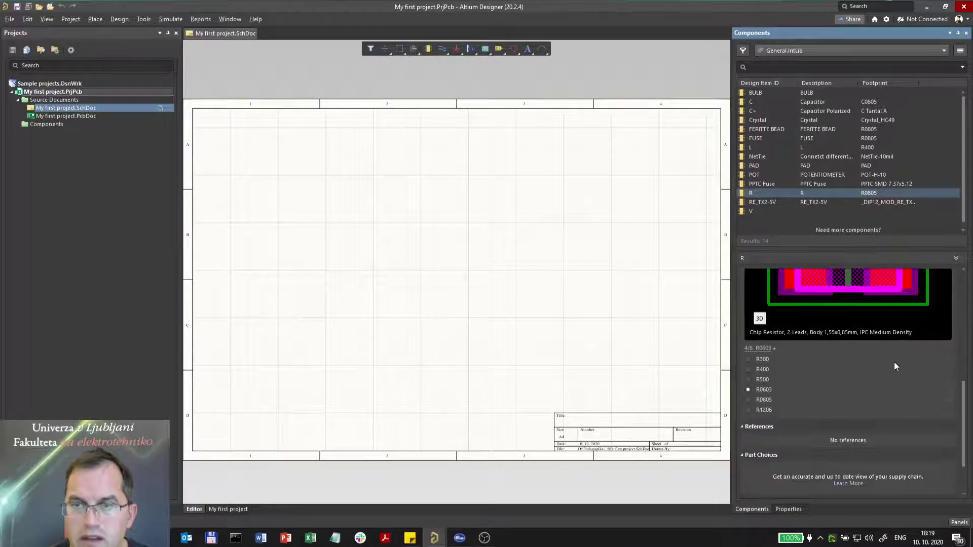
{"action": "left_click", "coordinate": [749, 398]}
{"action": "left_click", "coordinate": [754, 385]}
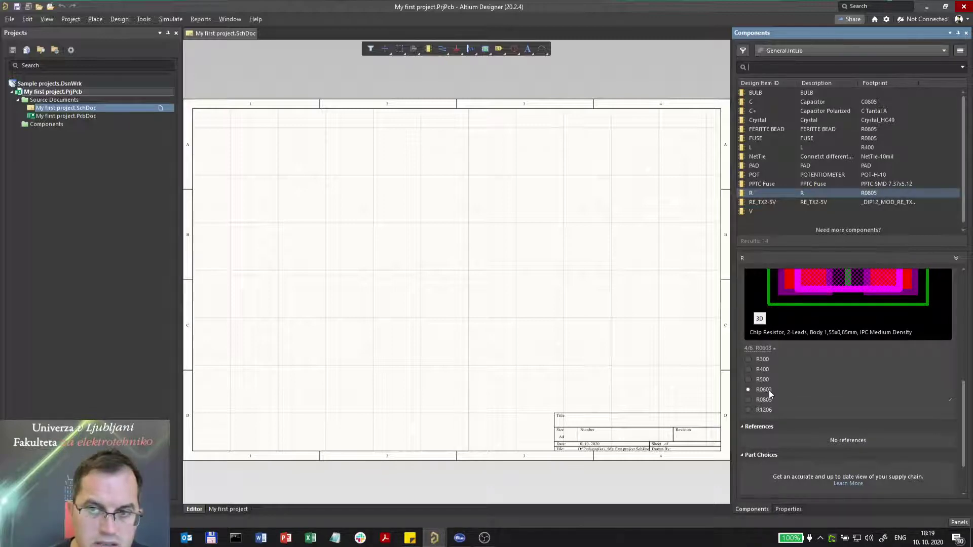
Step: Place one R resistor vertically near the middle of the schematic sheet and clear the selection
{"action": "left_click_drag", "start_coordinate": [769, 391], "coordinate": [397, 261]}
{"action": "key", "text": "Escape"}
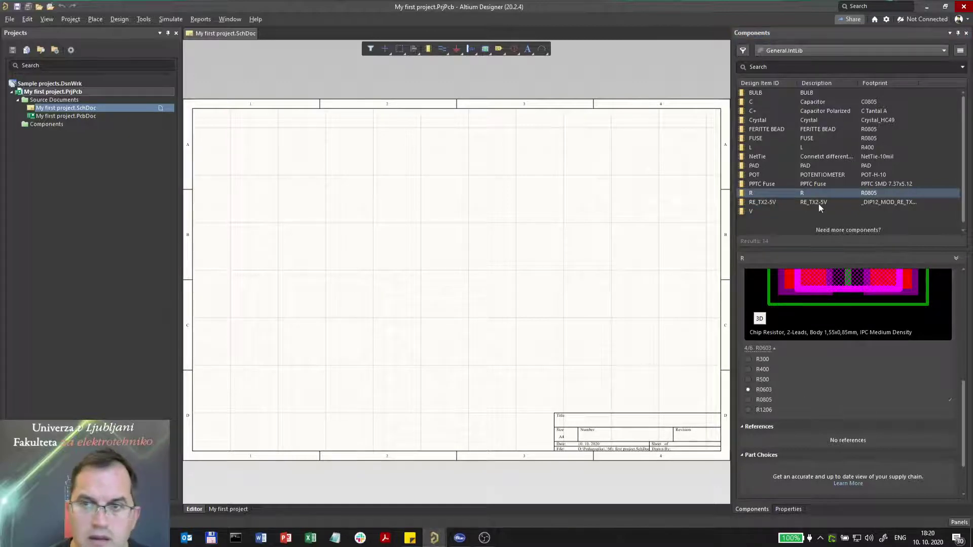
{"action": "left_click_drag", "start_coordinate": [805, 193], "coordinate": [432, 264]}
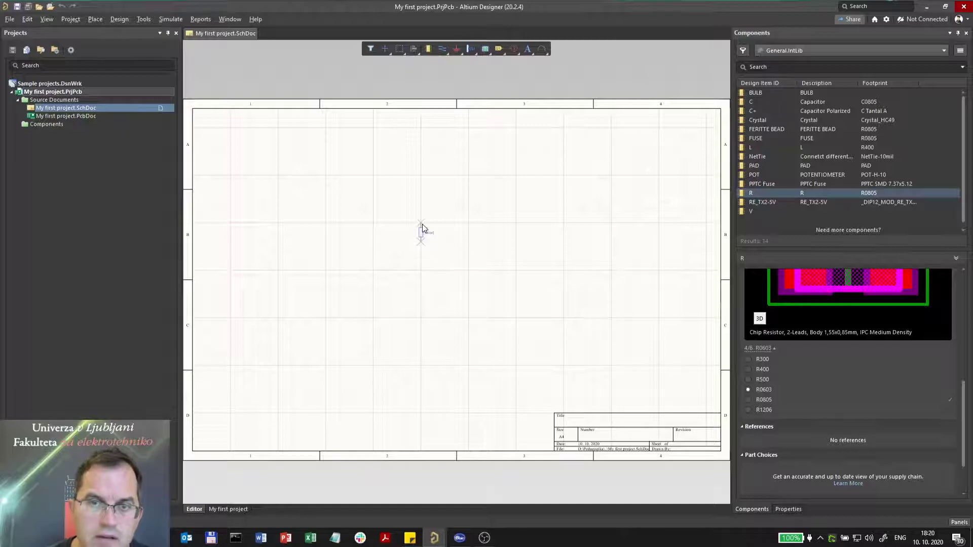
{"action": "left_click_drag", "start_coordinate": [421, 224], "coordinate": [422, 224]}
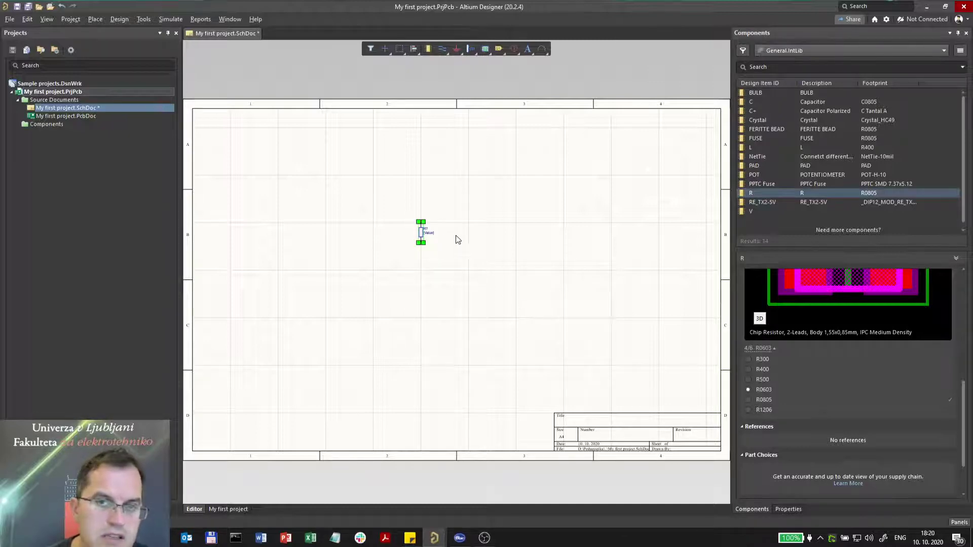
{"action": "left_click", "coordinate": [457, 259]}
Step: Place a second vertical R resistor below the first with touching pins, and pull it down so a wire joins them
{"action": "left_click_drag", "start_coordinate": [783, 193], "coordinate": [421, 264]}
{"action": "key", "text": "space"}
{"action": "key", "text": "space"}
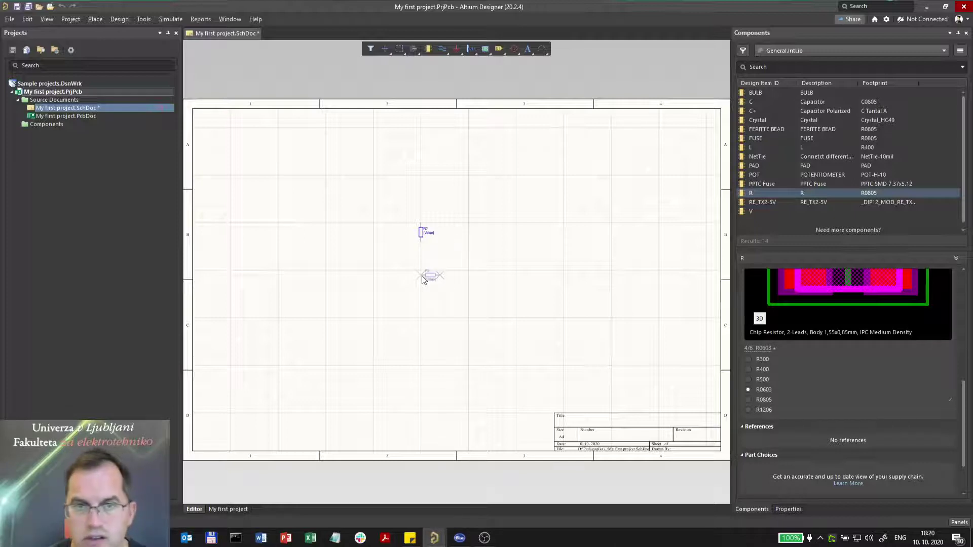
{"action": "left_click_drag", "start_coordinate": [423, 280], "coordinate": [421, 274]}
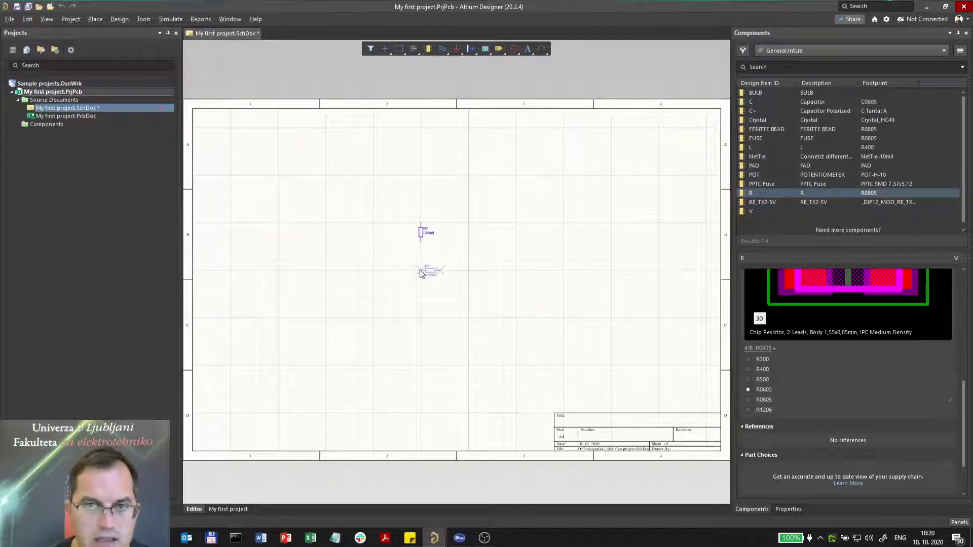
{"action": "key", "text": "x"}
{"action": "key", "text": "x"}
{"action": "key", "text": "x"}
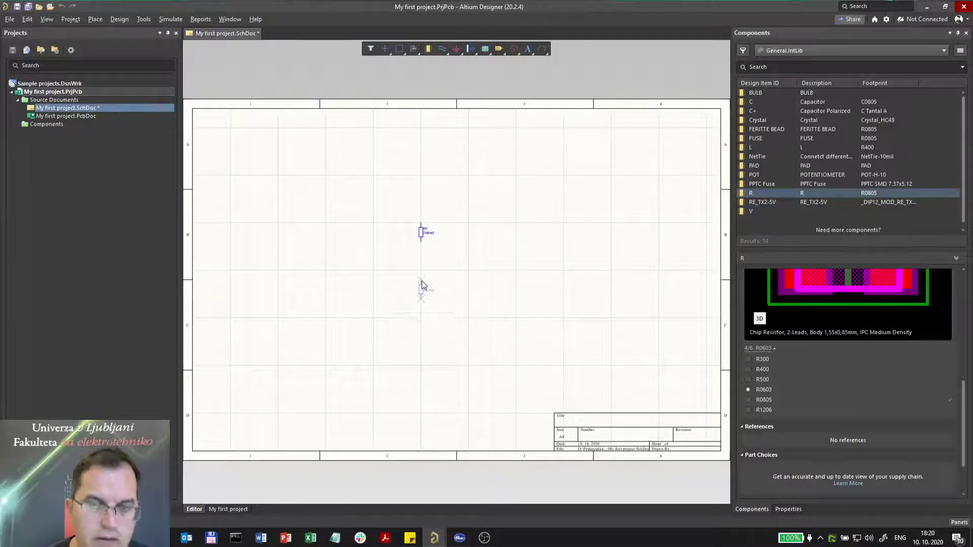
{"action": "key", "text": "space"}
{"action": "key", "text": "space"}
{"action": "left_click_drag", "start_coordinate": [422, 281], "coordinate": [420, 249]}
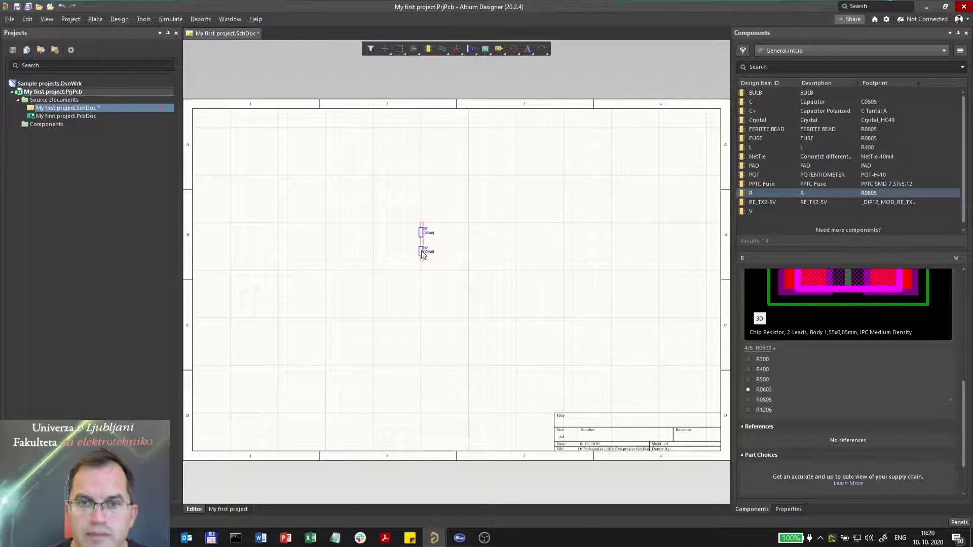
{"action": "left_click_drag", "start_coordinate": [421, 244], "coordinate": [421, 244]}
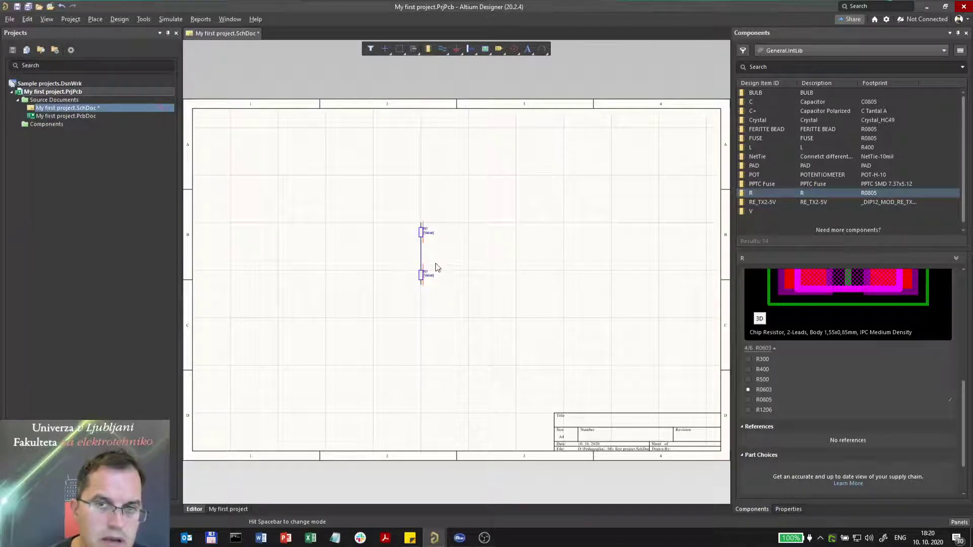
Step: Place two more vertical R resistors to the right of the existing pair, one level with each
{"action": "scroll", "coordinate": [426, 254], "scroll_direction": "up", "scroll_amount": 2, "text": "ctrl"}
{"action": "scroll", "coordinate": [424, 254], "scroll_direction": "up", "scroll_amount": 2, "text": "ctrl"}
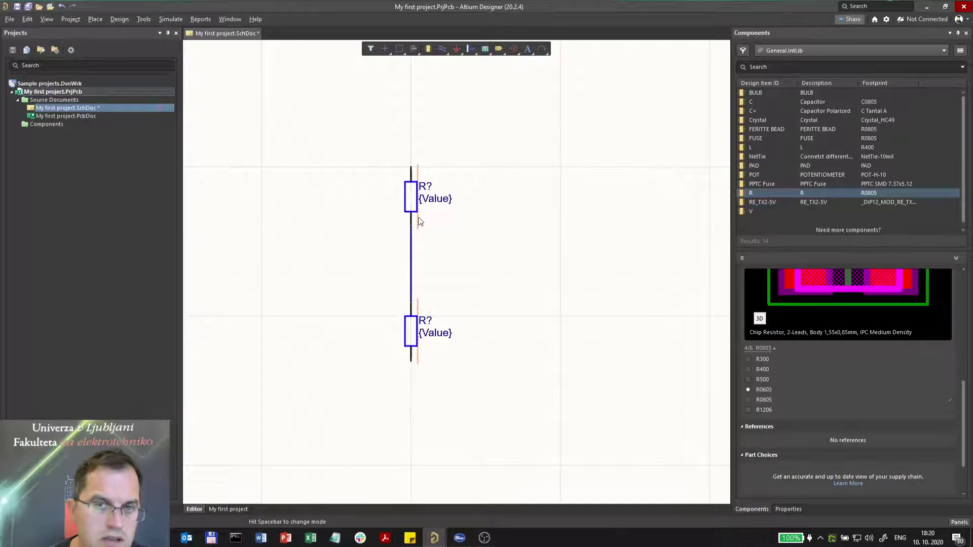
{"action": "left_click_drag", "start_coordinate": [752, 202], "coordinate": [545, 165]}
{"action": "left_click_drag", "start_coordinate": [717, 201], "coordinate": [543, 308]}
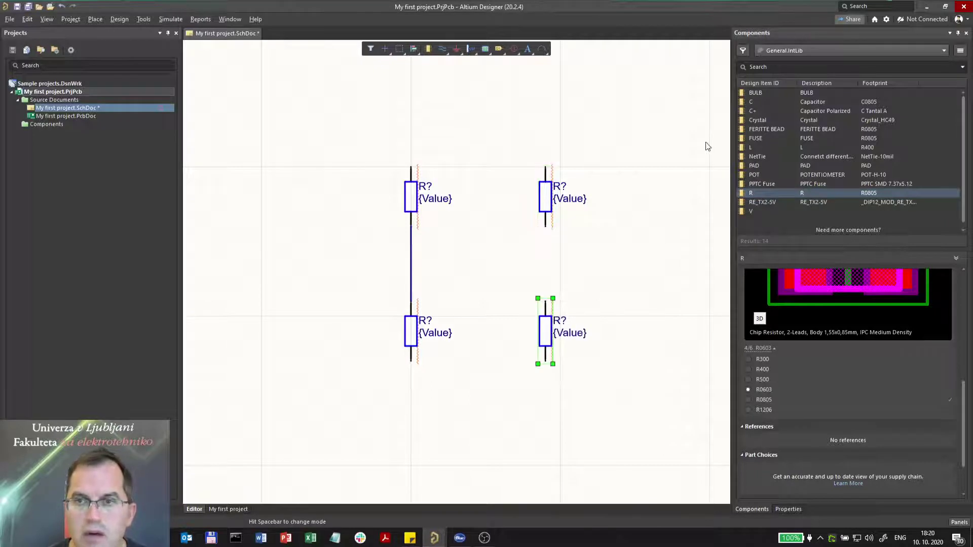
Step: Place a horizontal capacitor C left of the wire and a polarized capacitor C+ beside the lower-right resistor
{"action": "left_click_drag", "start_coordinate": [751, 102], "coordinate": [350, 257]}
{"action": "key", "text": "space"}
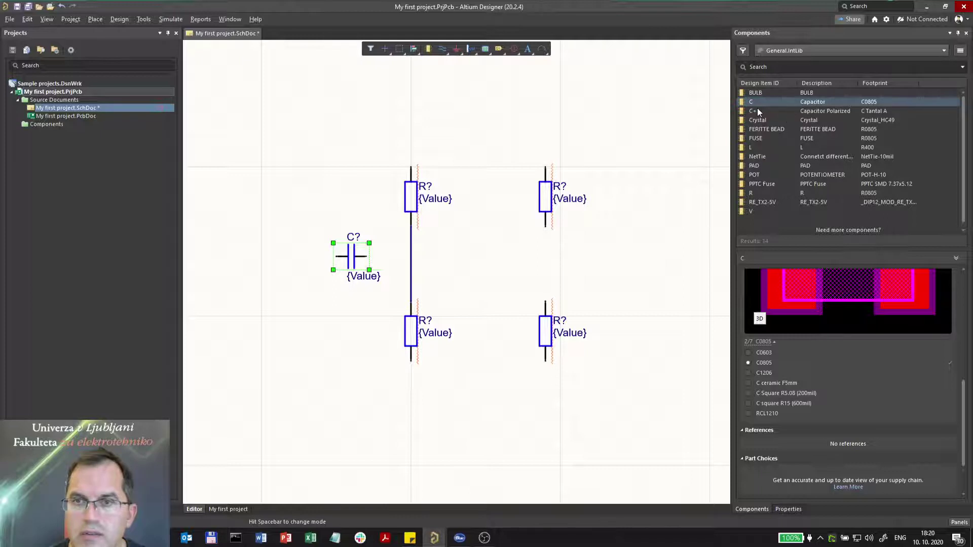
{"action": "left_click_drag", "start_coordinate": [757, 111], "coordinate": [613, 348]}
Step: Switch the component library to SemiCond.IntLib, select BC817 and show its SOT23 footprint in 3D
{"action": "left_click", "coordinate": [780, 51]}
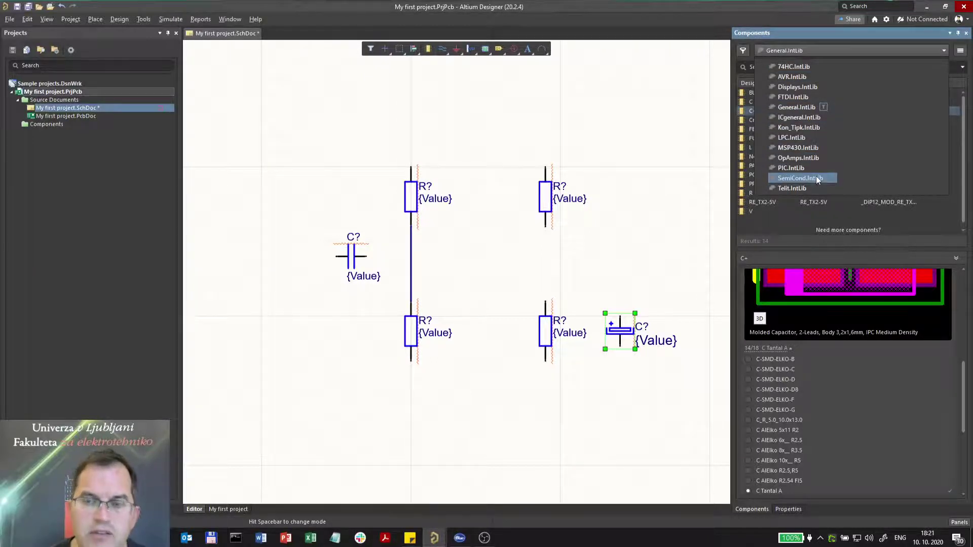
{"action": "left_click", "coordinate": [811, 178]}
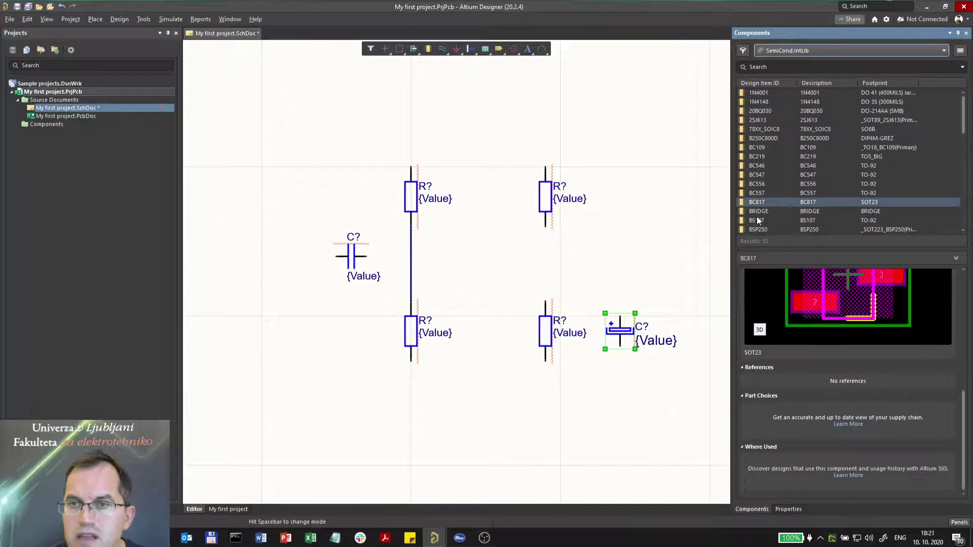
{"action": "left_click", "coordinate": [765, 201]}
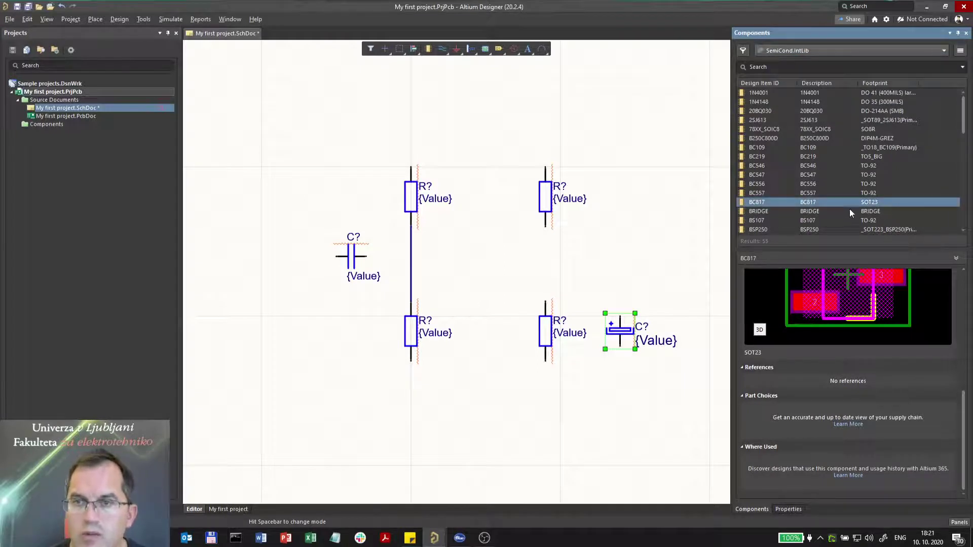
{"action": "left_click_drag", "start_coordinate": [740, 346], "coordinate": [740, 419]}
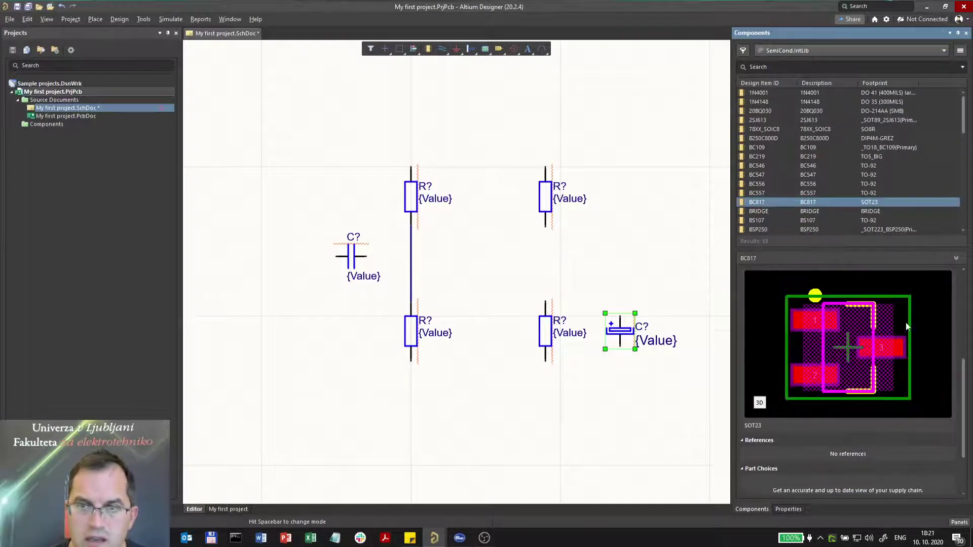
{"action": "left_click", "coordinate": [759, 403]}
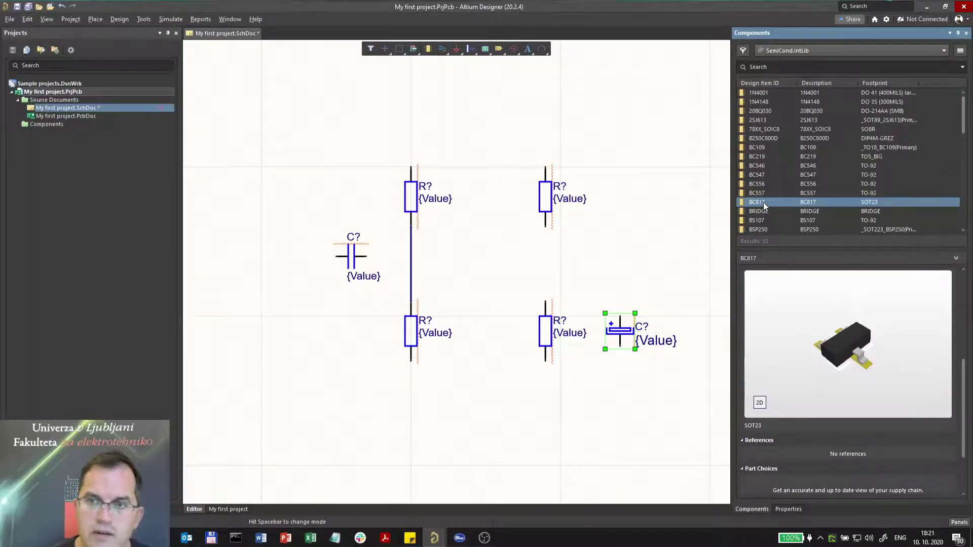
Step: Place the BC817 transistor between the two right-hand resistors, with its collector meeting the upper one and its emitter wired to the lower
{"action": "left_click_drag", "start_coordinate": [763, 202], "coordinate": [515, 266]}
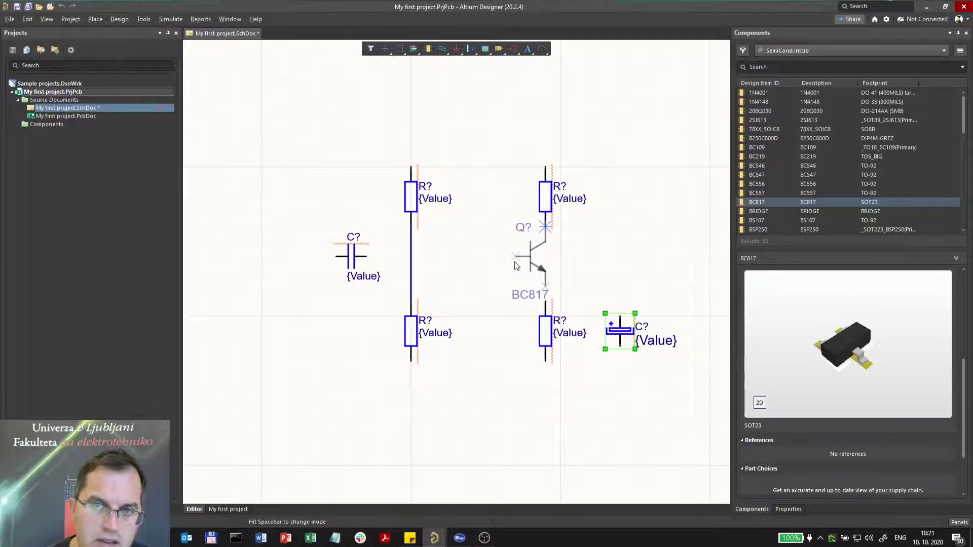
{"action": "left_click_drag", "start_coordinate": [514, 262], "coordinate": [515, 272]}
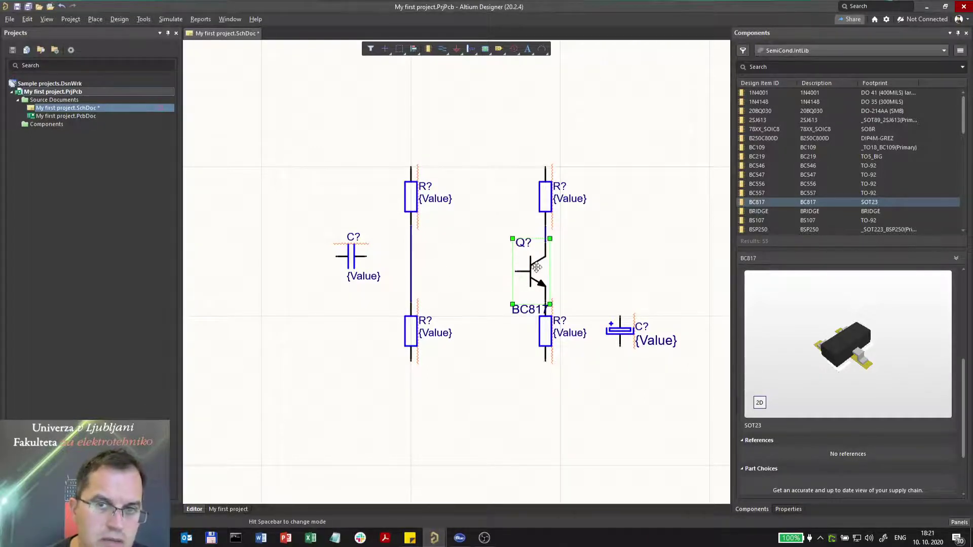
{"action": "mouse_move", "coordinate": [521, 274]}
{"action": "left_mouse_down", "text": "ctrl"}
{"action": "mouse_move", "coordinate": [423, 273]}
{"action": "mouse_move", "coordinate": [561, 276]}
{"action": "mouse_move", "coordinate": [398, 265]}
{"action": "mouse_move", "coordinate": [560, 274]}
{"action": "mouse_move", "coordinate": [457, 260]}
{"action": "mouse_move", "coordinate": [560, 269]}
{"action": "mouse_move", "coordinate": [459, 261]}
{"action": "mouse_move", "coordinate": [537, 268]}
{"action": "mouse_move", "coordinate": [650, 257]}
{"action": "mouse_move", "coordinate": [459, 263]}
{"action": "mouse_move", "coordinate": [520, 262]}
{"action": "left_mouse_up", "text": "ctrl"}
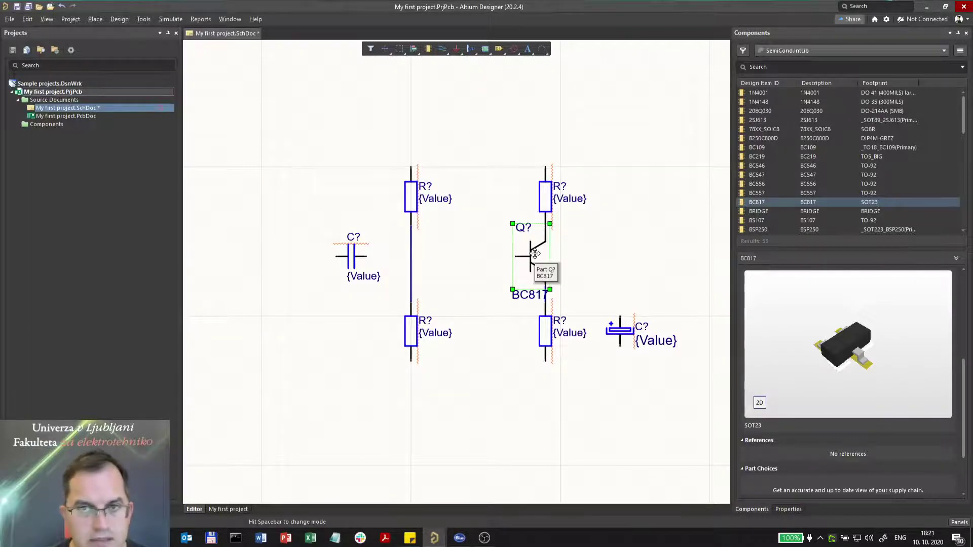
{"action": "mouse_move", "coordinate": [509, 260]}
{"action": "left_mouse_down"}
{"action": "mouse_move", "coordinate": [459, 261]}
{"action": "mouse_move", "coordinate": [520, 255]}
{"action": "left_mouse_up"}
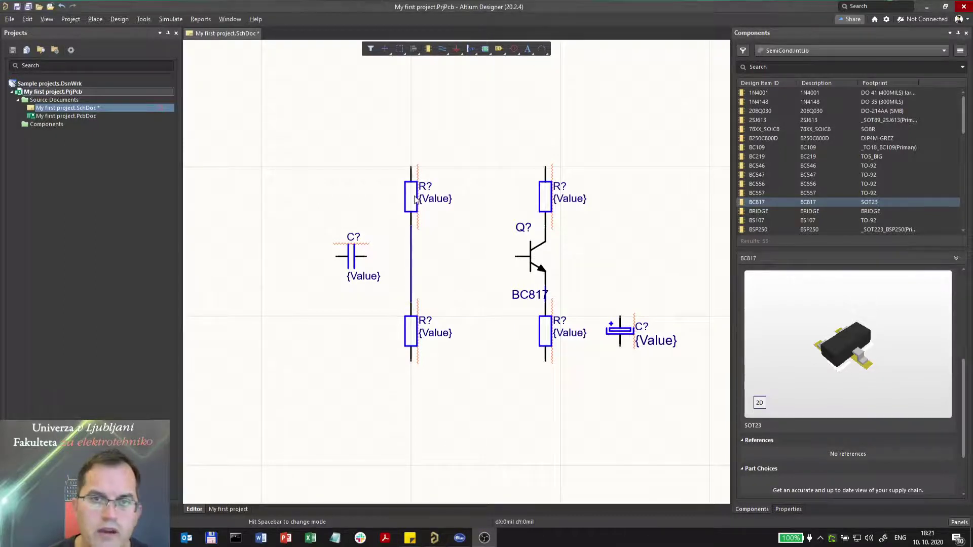
Step: Move the upper-left resistor to 5000mil, 4900mil, in line with its wire, and show its component properties
{"action": "mouse_move", "coordinate": [416, 196]}
{"action": "left_mouse_down"}
{"action": "mouse_move", "coordinate": [401, 165]}
{"action": "mouse_move", "coordinate": [366, 165]}
{"action": "mouse_move", "coordinate": [476, 165]}
{"action": "mouse_move", "coordinate": [428, 152]}
{"action": "mouse_move", "coordinate": [384, 159]}
{"action": "mouse_move", "coordinate": [420, 138]}
{"action": "mouse_move", "coordinate": [406, 201]}
{"action": "mouse_move", "coordinate": [429, 183]}
{"action": "mouse_move", "coordinate": [407, 191]}
{"action": "left_mouse_up"}
{"action": "key", "text": "space"}
{"action": "key", "text": "space"}
{"action": "key", "text": "Right"}
{"action": "key", "text": "Down"}
{"action": "key", "text": "Tab"}
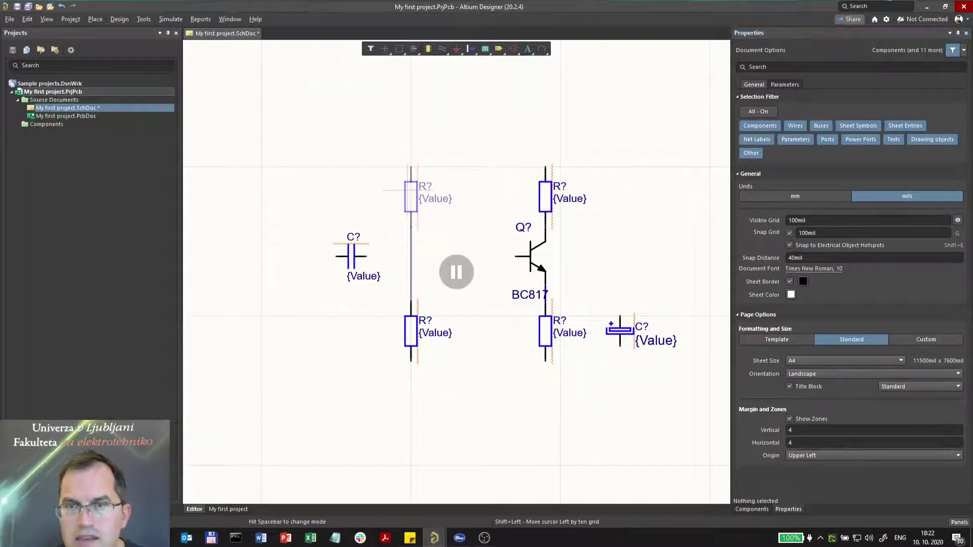
{"action": "left_click", "coordinate": [453, 276]}
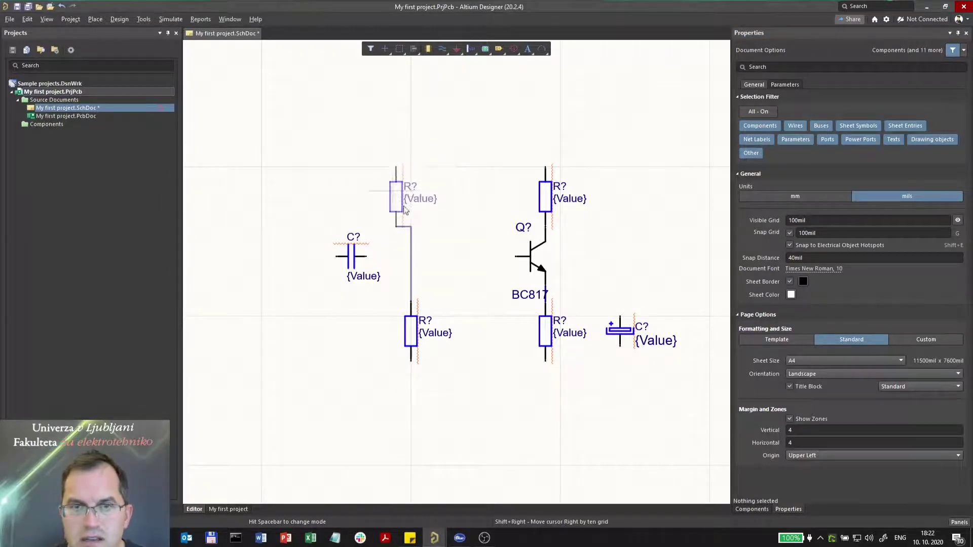
{"action": "key", "text": "Tab"}
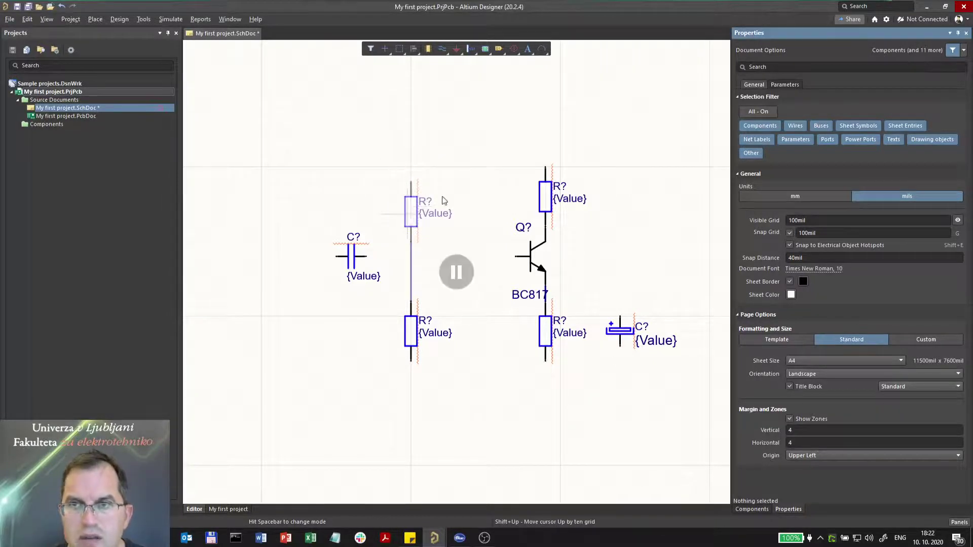
{"action": "left_click", "coordinate": [751, 511]}
{"action": "left_click", "coordinate": [791, 509]}
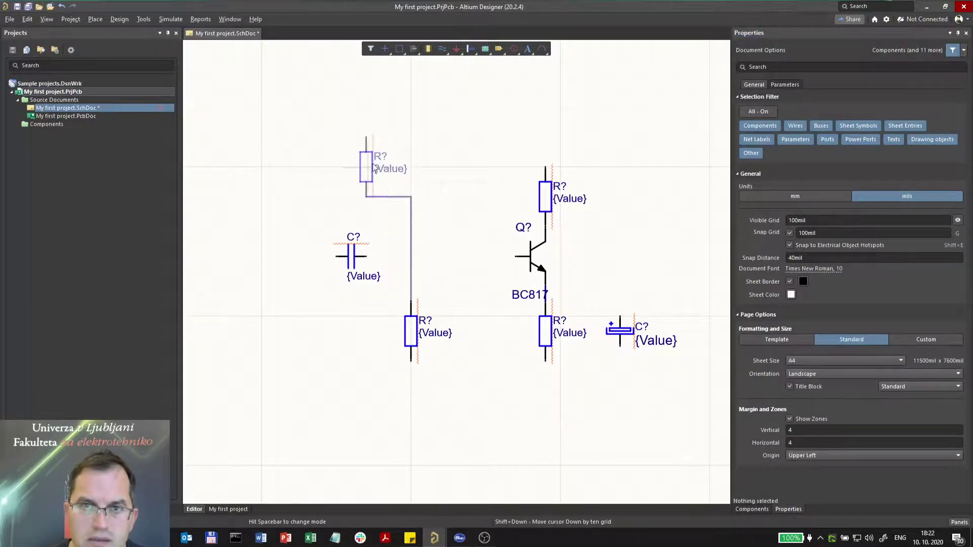
{"action": "left_click", "coordinate": [416, 217]}
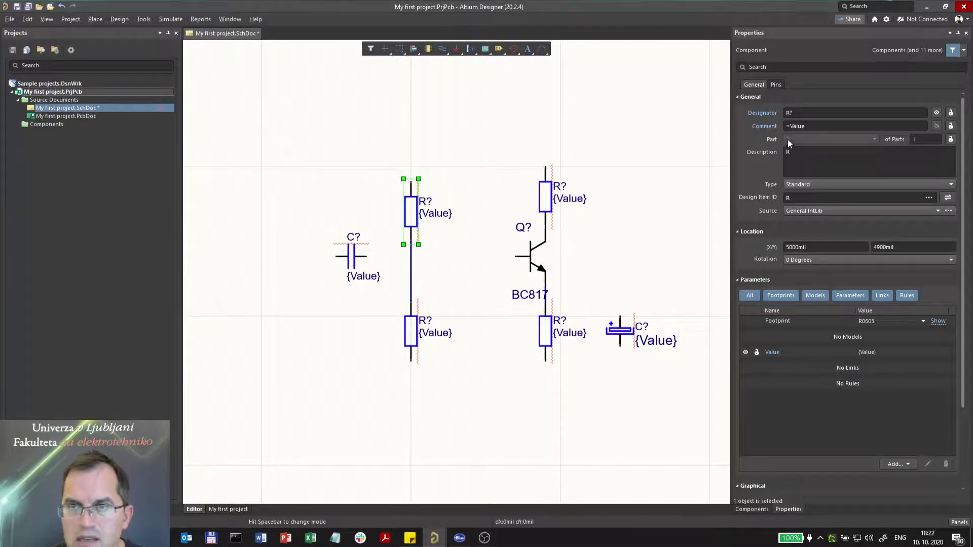
Step: Set the Value parameter of the upper-left resistor to 10k
{"action": "left_click", "coordinate": [783, 112]}
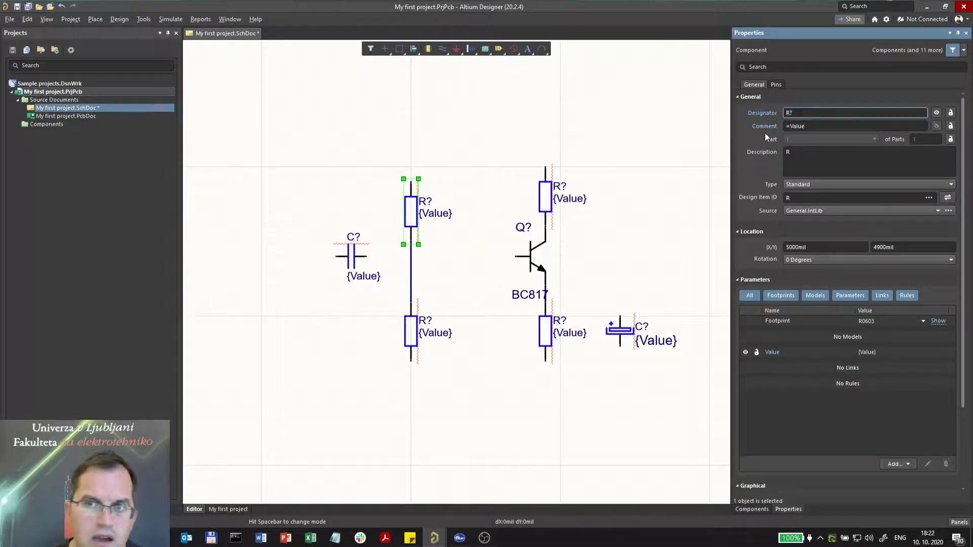
{"action": "left_click", "coordinate": [804, 113]}
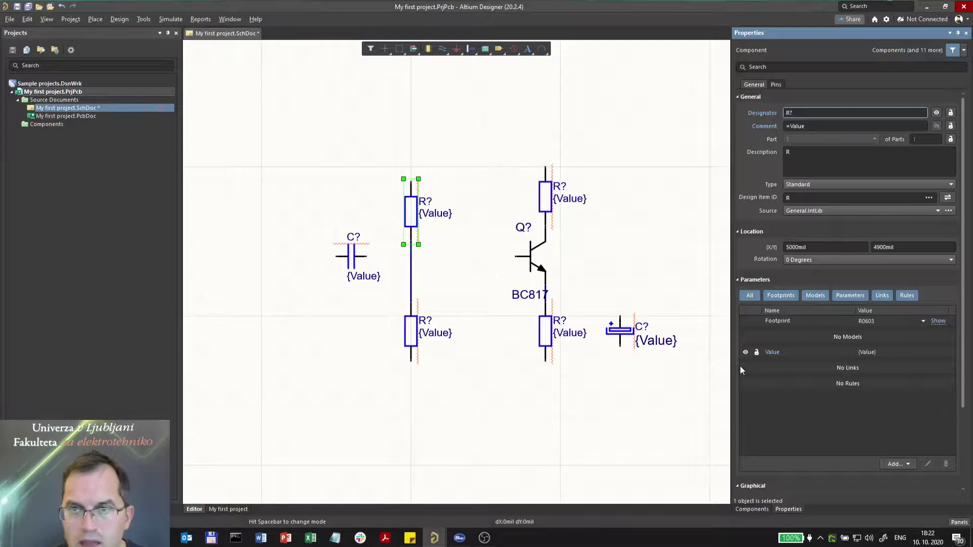
{"action": "left_click", "coordinate": [873, 351]}
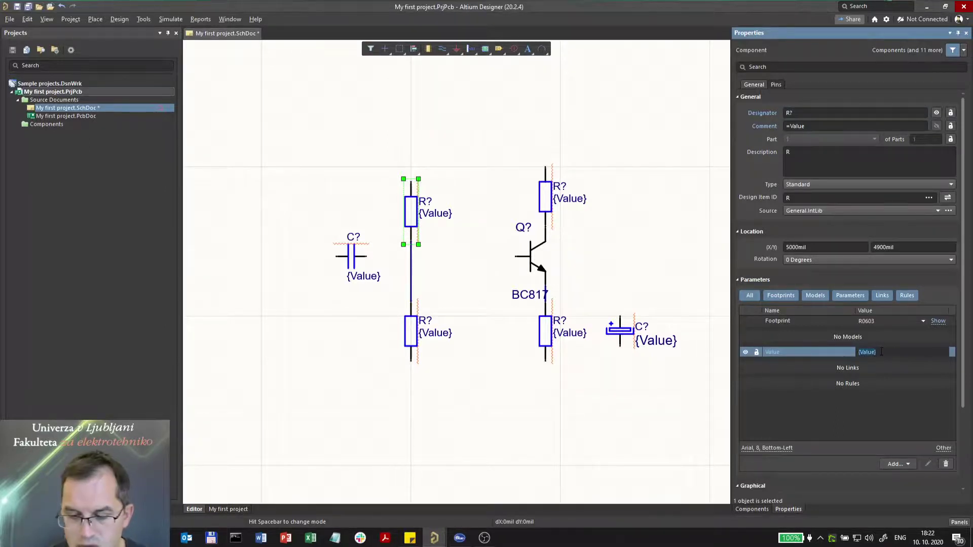
{"action": "type", "text": "10"}
{"action": "key", "text": "Return"}
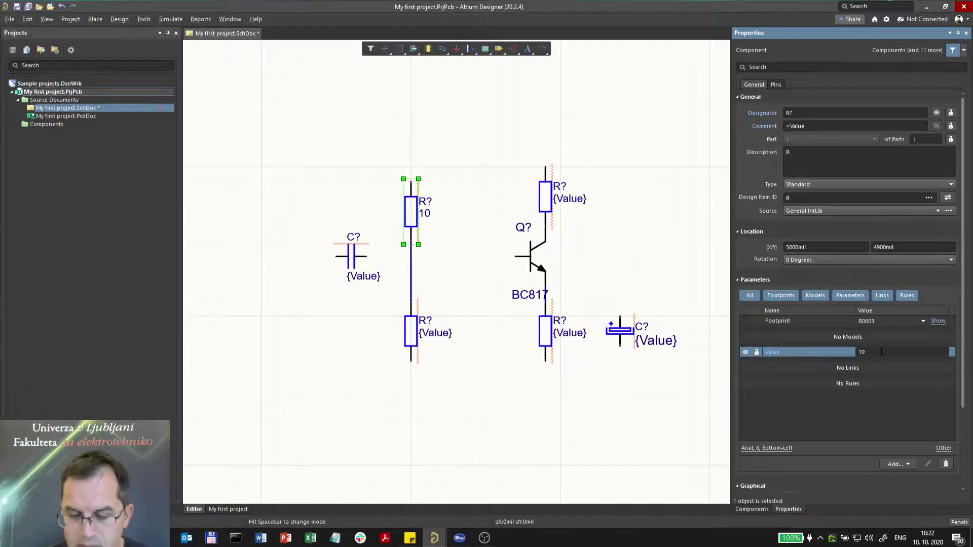
{"action": "left_click", "coordinate": [881, 352]}
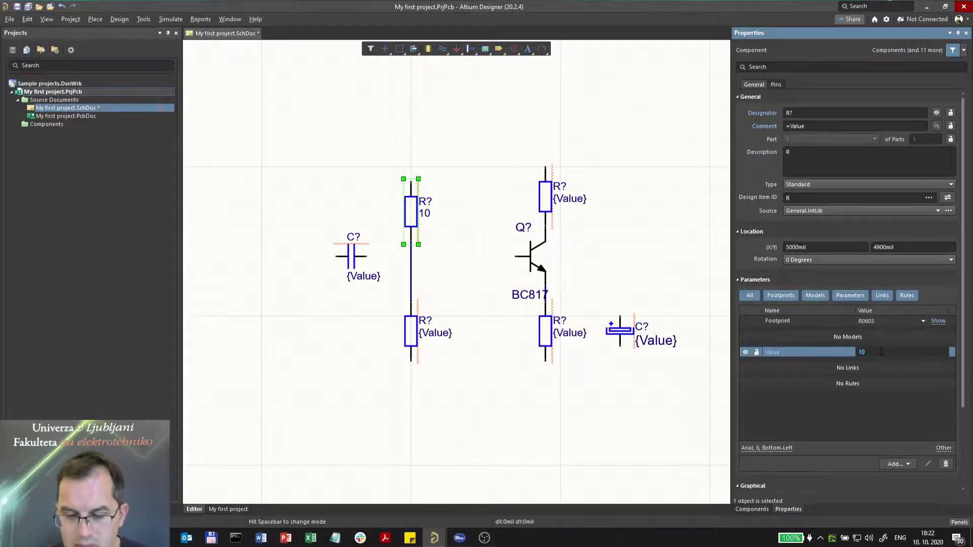
{"action": "type", "text": "k"}
{"action": "key", "text": "Return"}
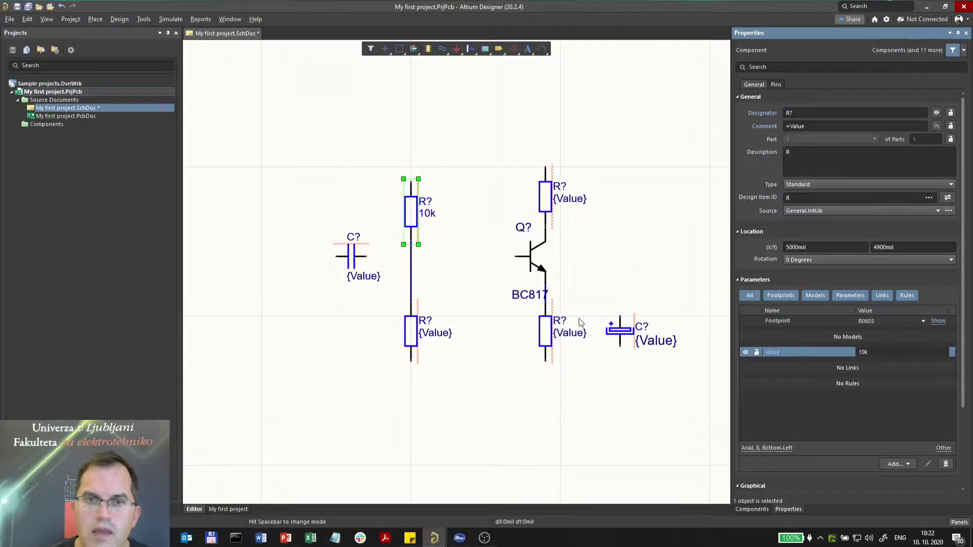
Step: Select both left-hand resistors together and set their shared Value parameter to 10k
{"action": "left_click", "coordinate": [407, 332]}
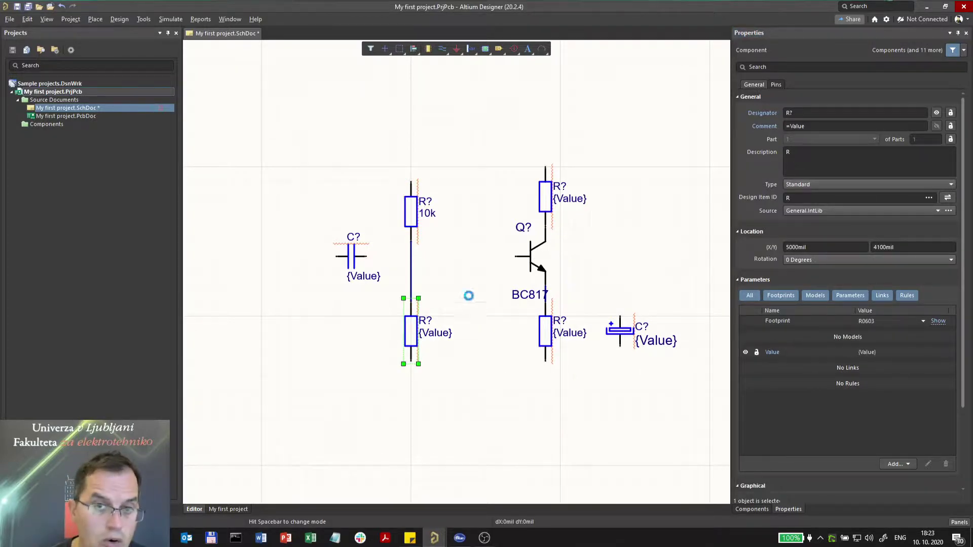
{"action": "left_click", "coordinate": [469, 295]}
{"action": "left_click", "coordinate": [414, 210]}
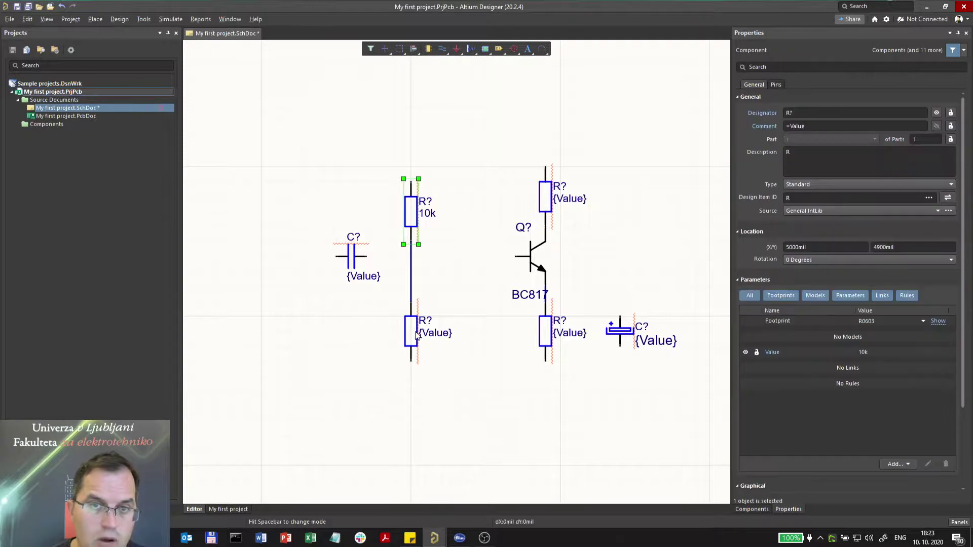
{"action": "left_click", "coordinate": [415, 332], "text": "shift"}
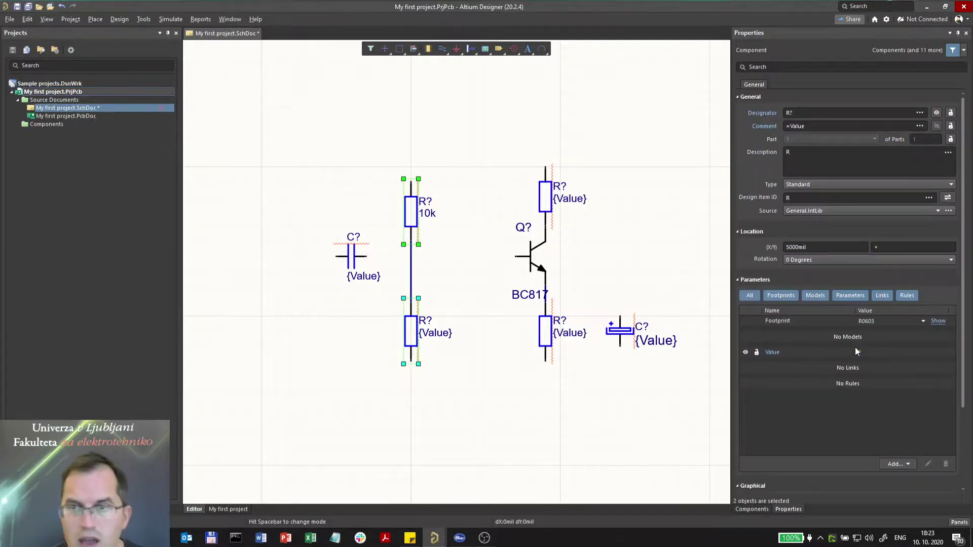
{"action": "left_click", "coordinate": [879, 355]}
{"action": "key", "text": "Return"}
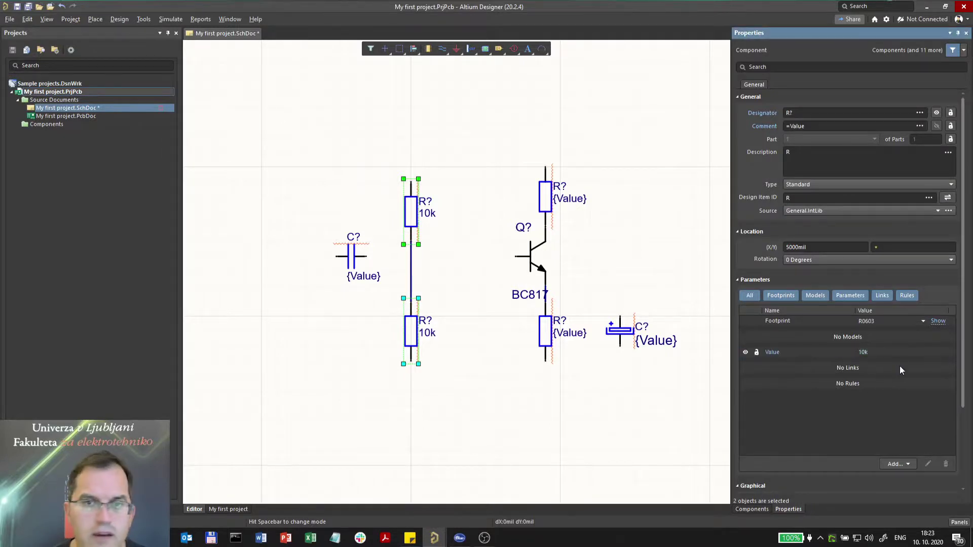
Step: Set the value of the resistor above the transistor to 1k and of the one below it to 10
{"action": "double_click", "coordinate": [571, 201]}
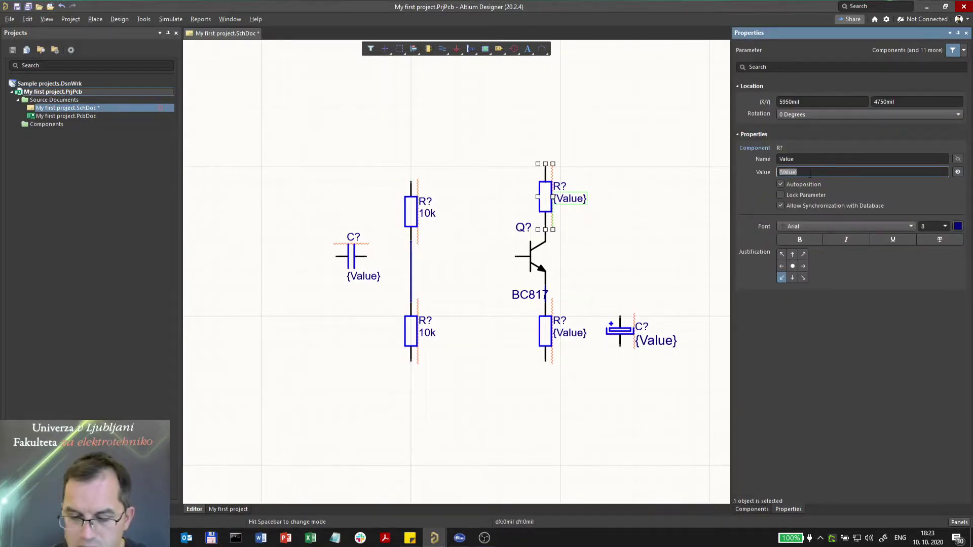
{"action": "type", "text": "1k"}
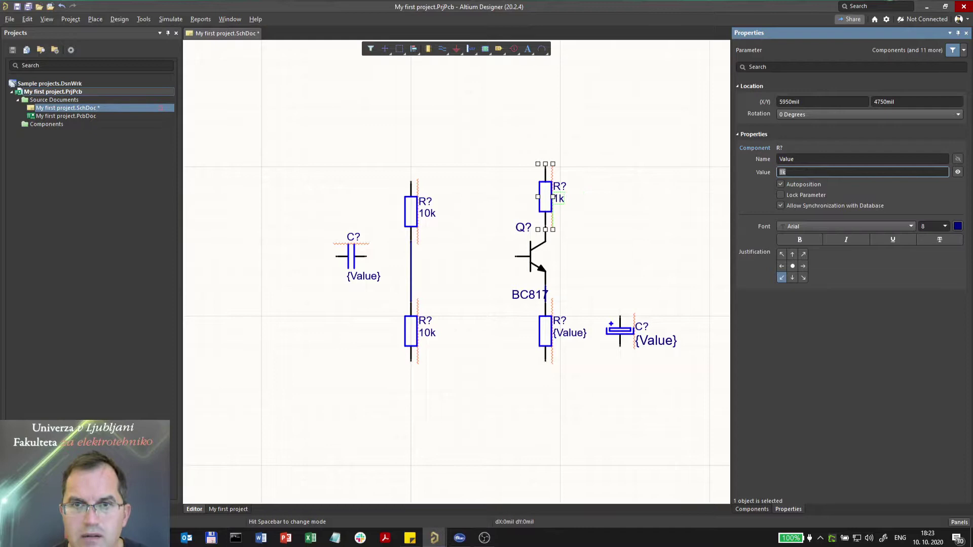
{"action": "left_click", "coordinate": [571, 333]}
{"action": "left_click_drag", "start_coordinate": [811, 171], "coordinate": [746, 166]}
{"action": "type", "text": "10"}
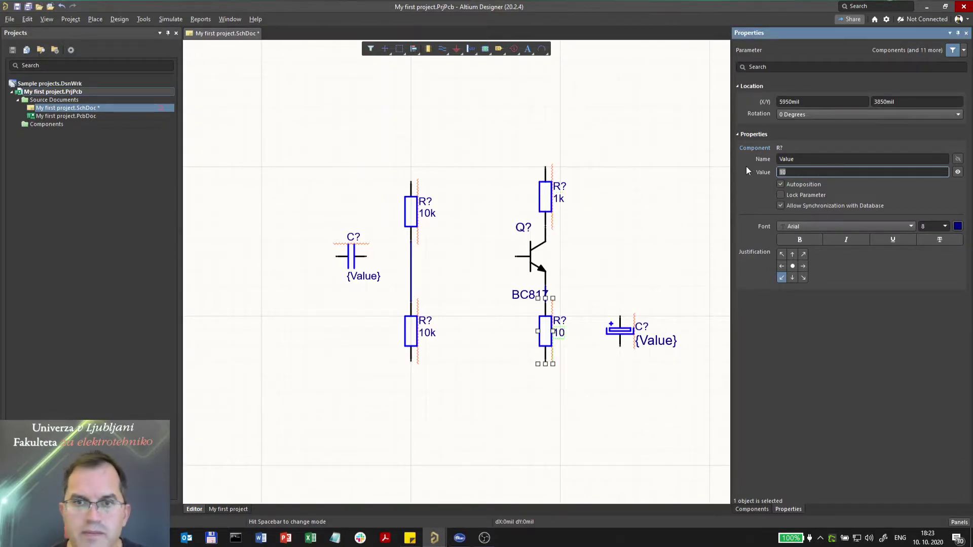
{"action": "left_click", "coordinate": [578, 414]}
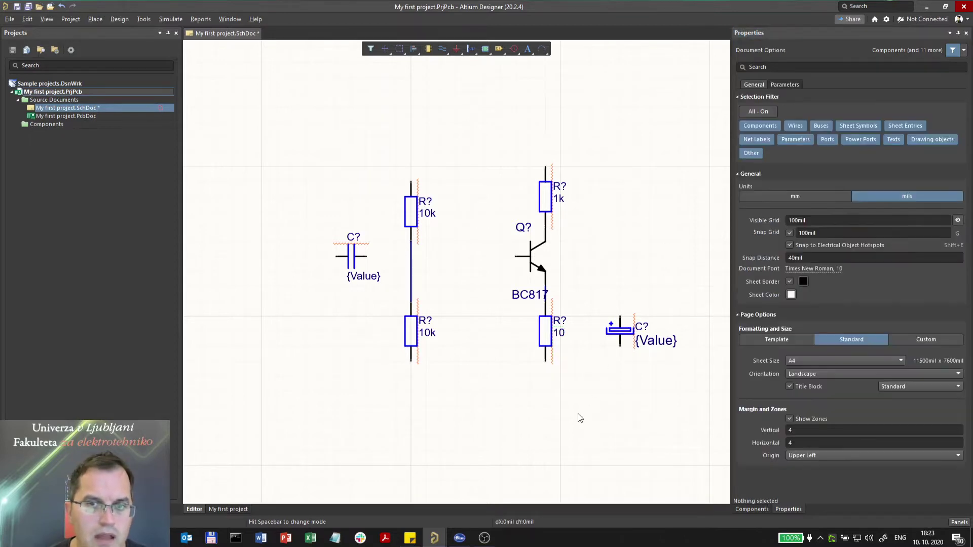